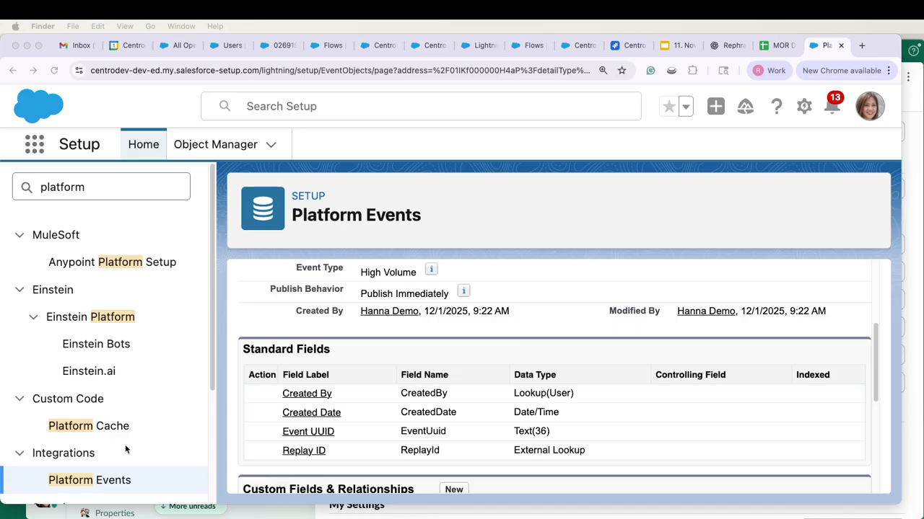
- Review the Centro Form Platform event definition, including its API name, standard fields and custom fields
scroll(124, 448, down, 2)
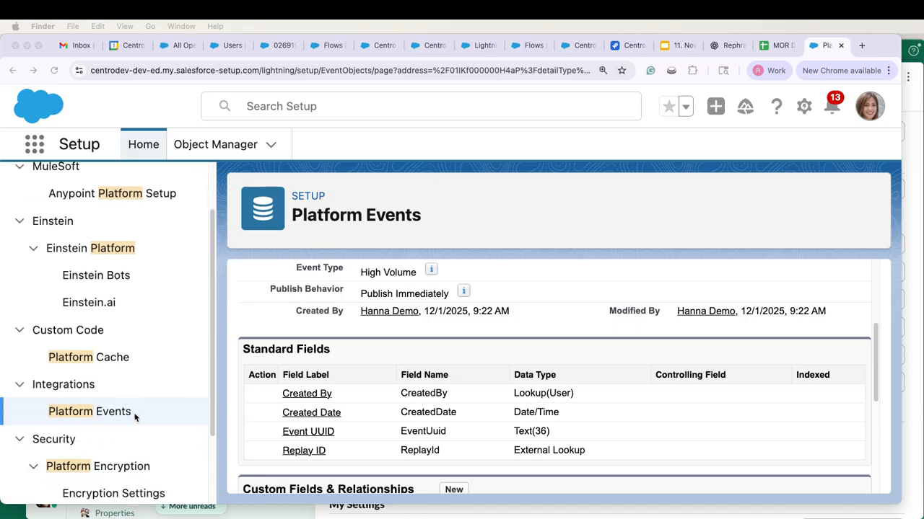
scroll(462, 415, up, 5)
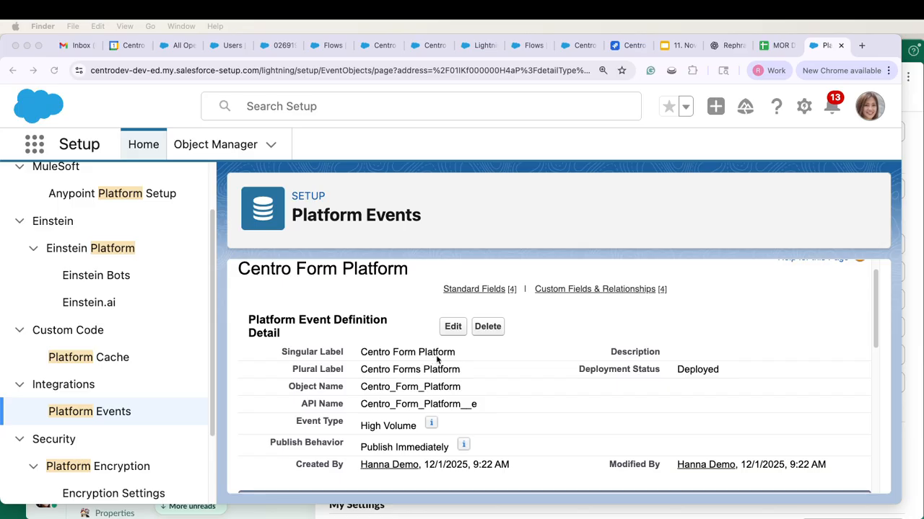
scroll(436, 358, down, 6)
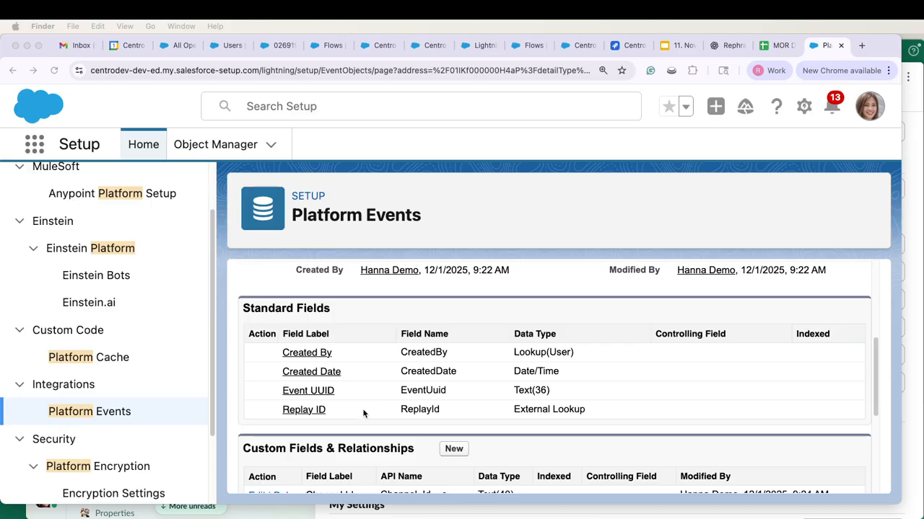
scroll(365, 413, down, 4)
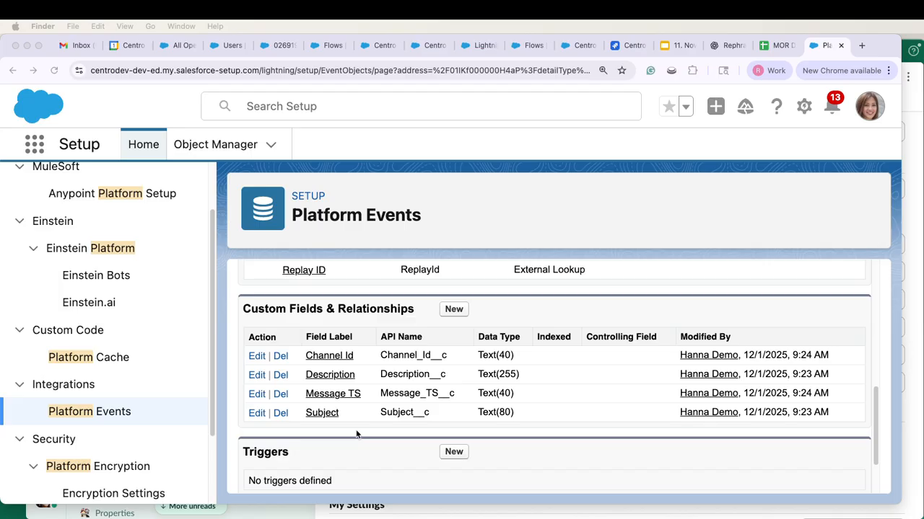
- Look through the data types offered for a new custom field on the Centro Form Platform event, without creating one
click(453, 313)
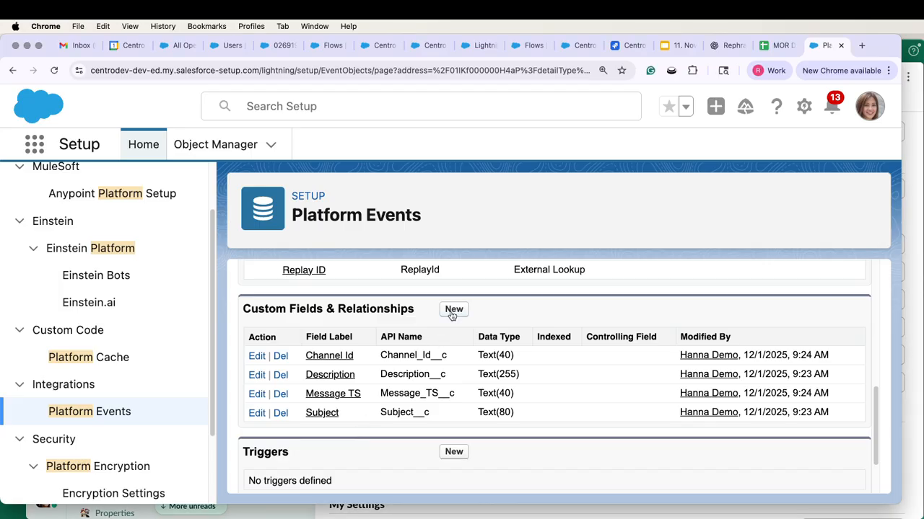
click(453, 310)
scroll(419, 371, down, 5)
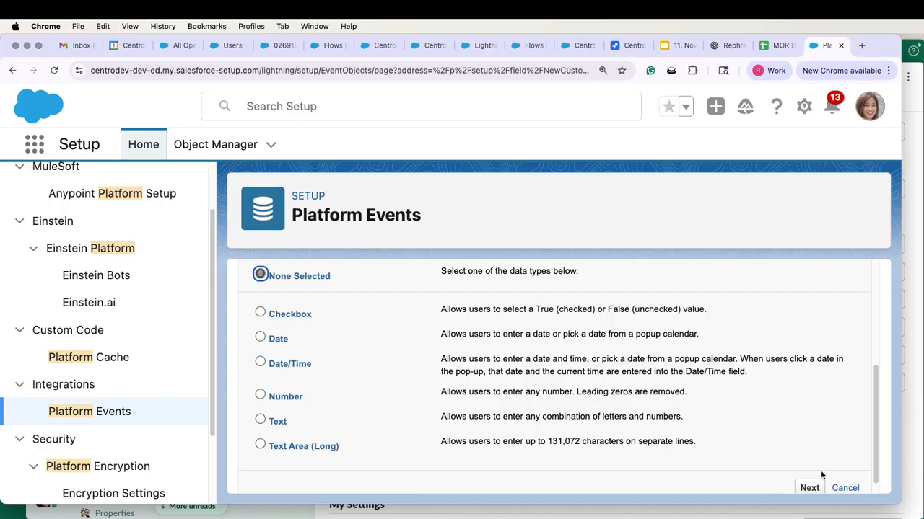
click(845, 491)
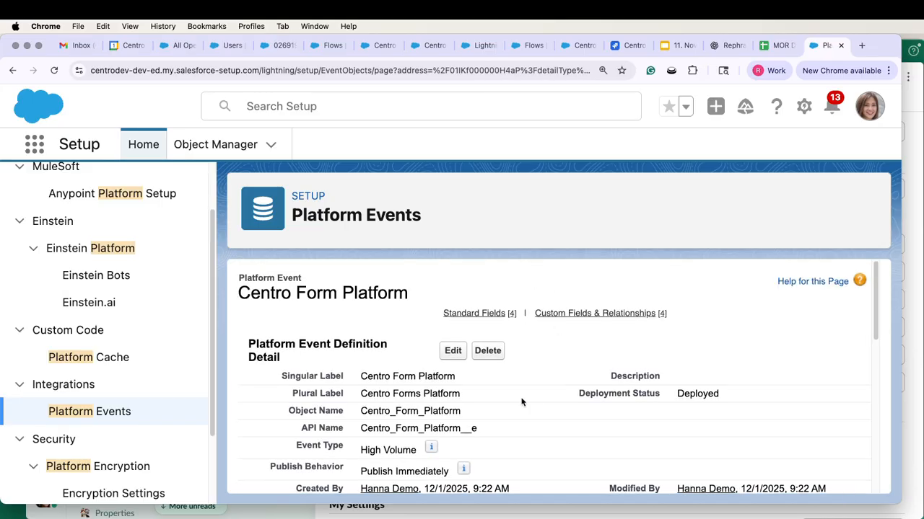
scroll(523, 402, down, 2)
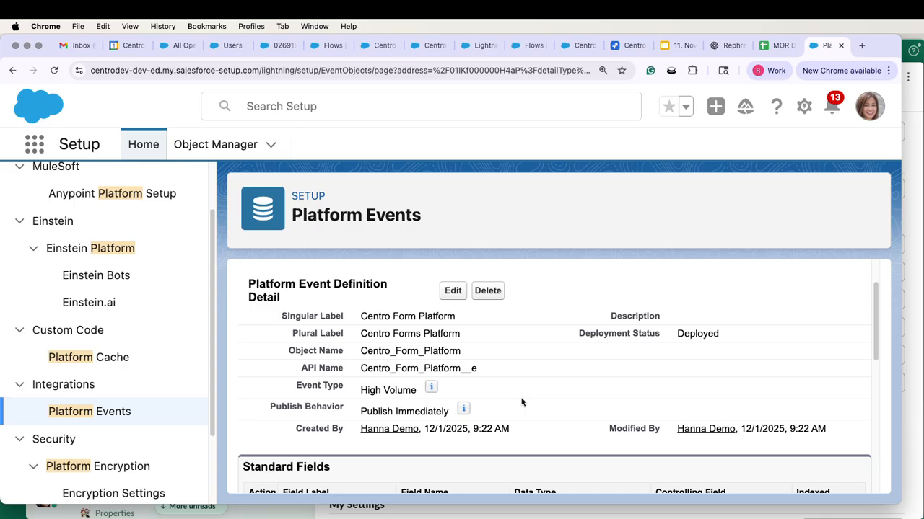
- Switch to Slack and start a new form from Centro's Form Setup
click(756, 516)
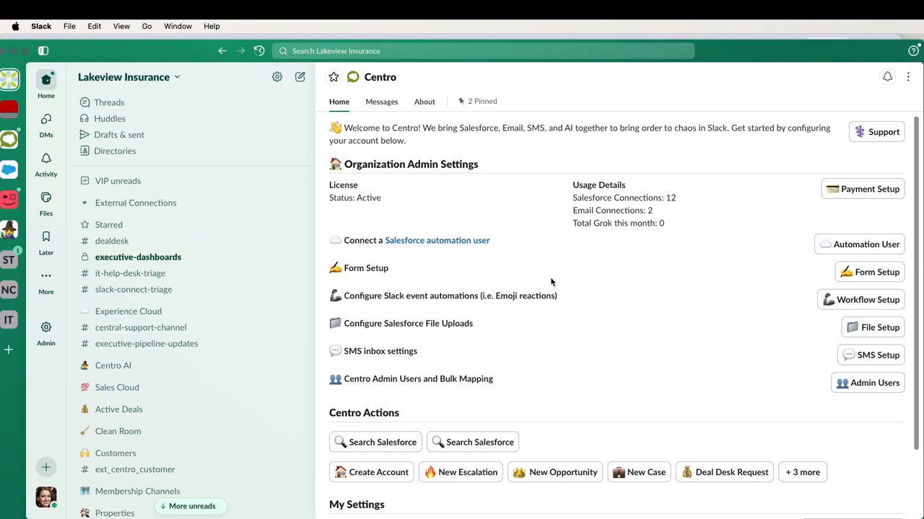
click(878, 274)
scroll(510, 275, down, 5)
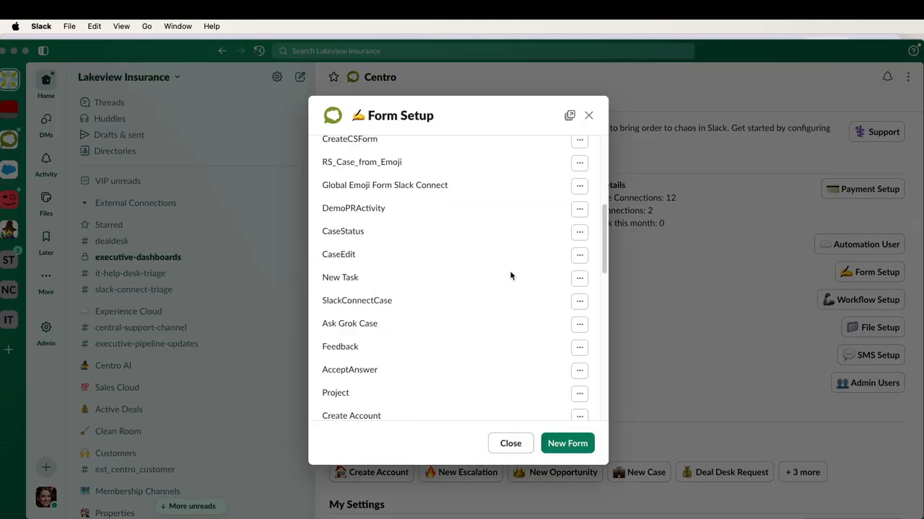
scroll(510, 276, down, 5)
click(569, 444)
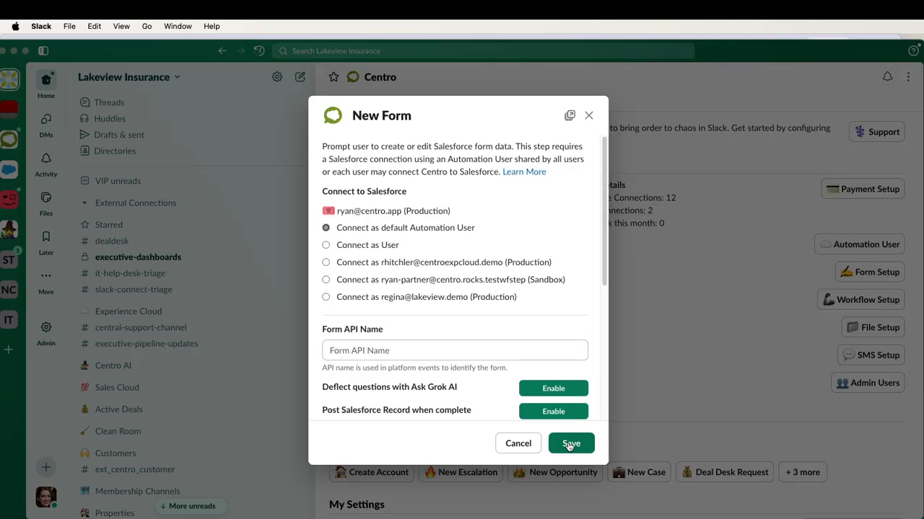
- Set the form's API name to "Case Platform Event" and its Salesforce object to Centro Form Platform (Centro_Form_Platform__e)
click(469, 352)
scroll(466, 350, down, 2)
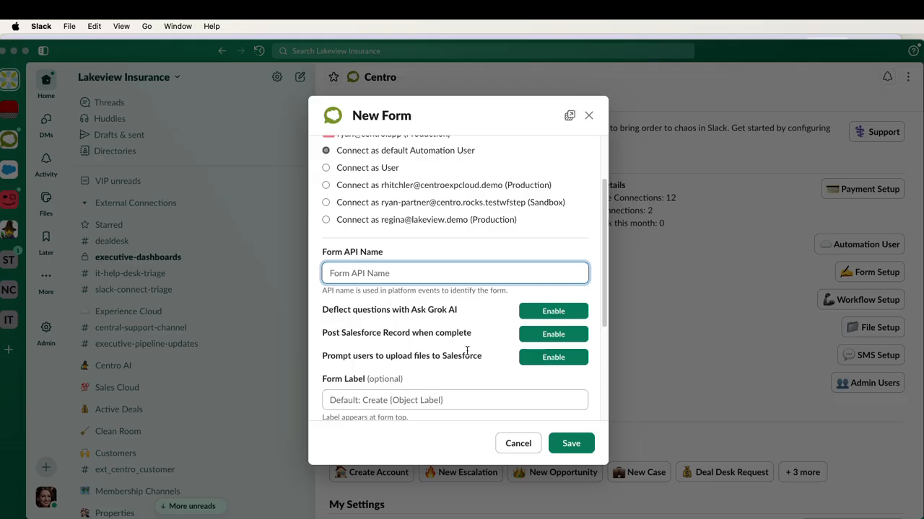
text(Case Platform Event)
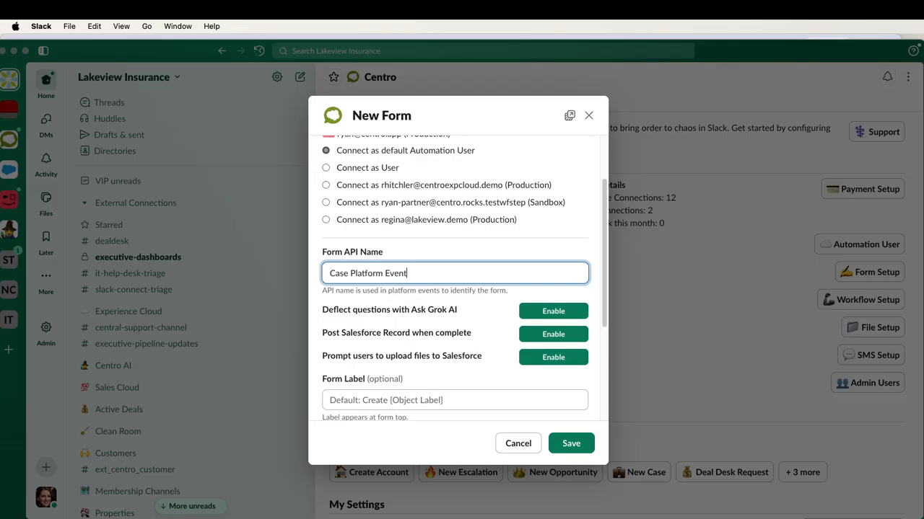
scroll(498, 391, down, 4)
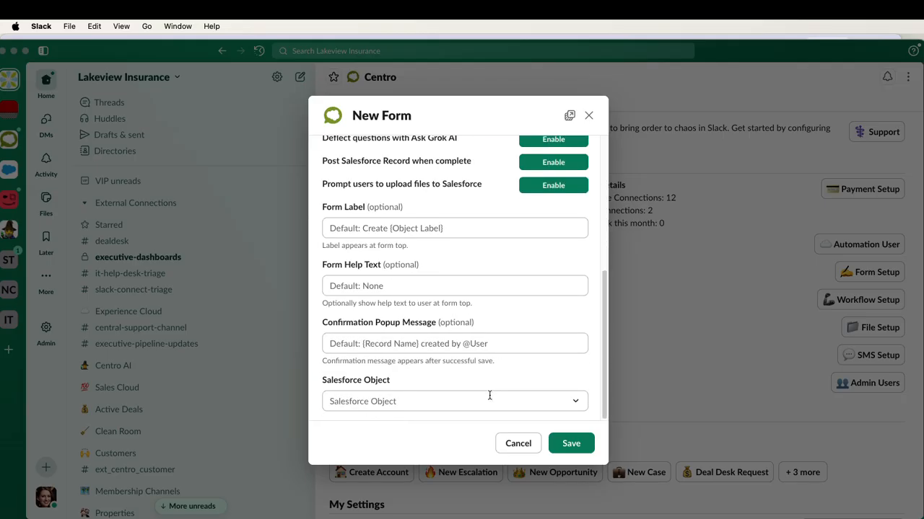
click(436, 401)
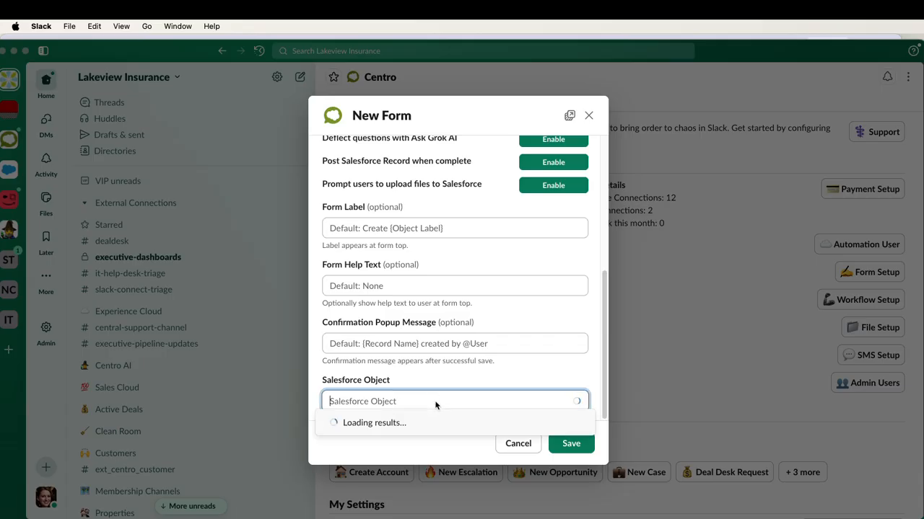
text(centro)
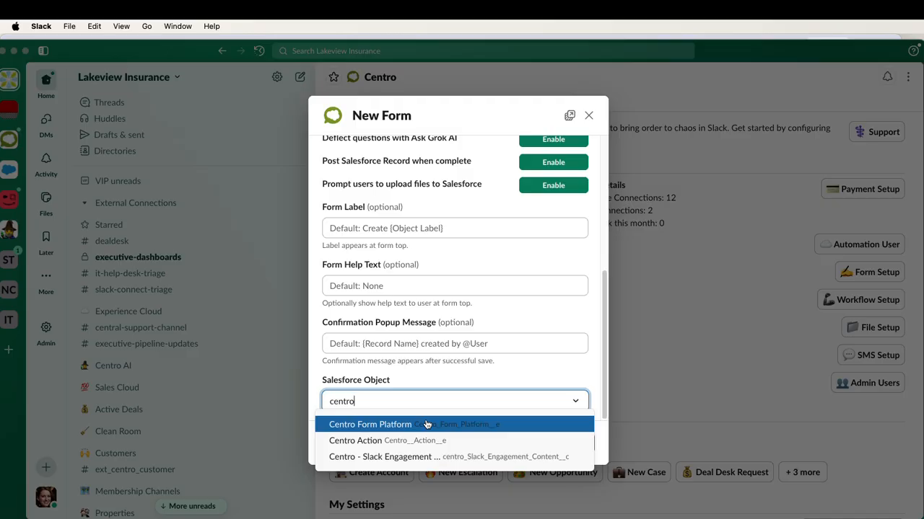
click(450, 425)
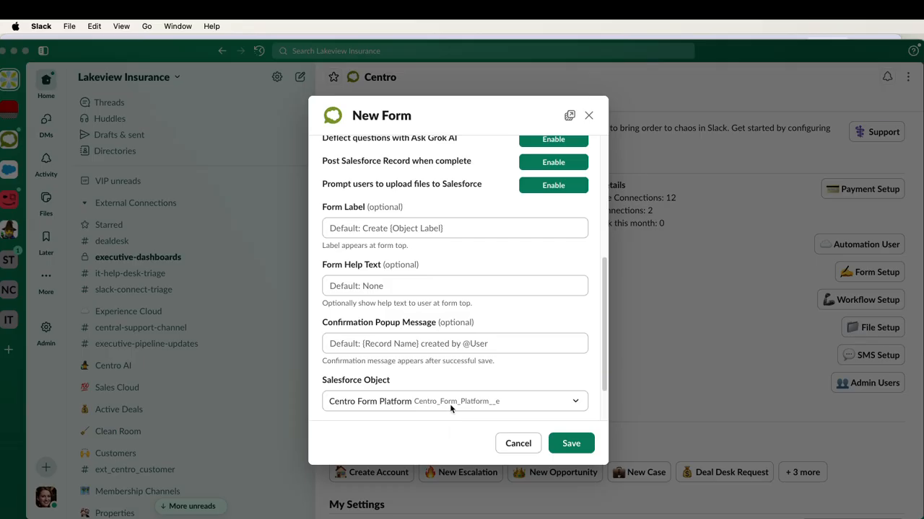
- Add the Subject field to the form as a required displayed field
scroll(454, 381, down, 2)
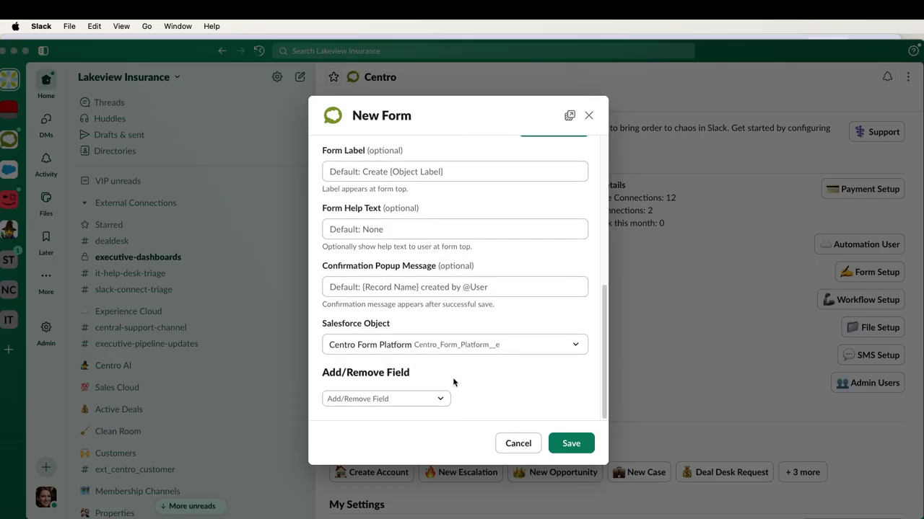
click(409, 400)
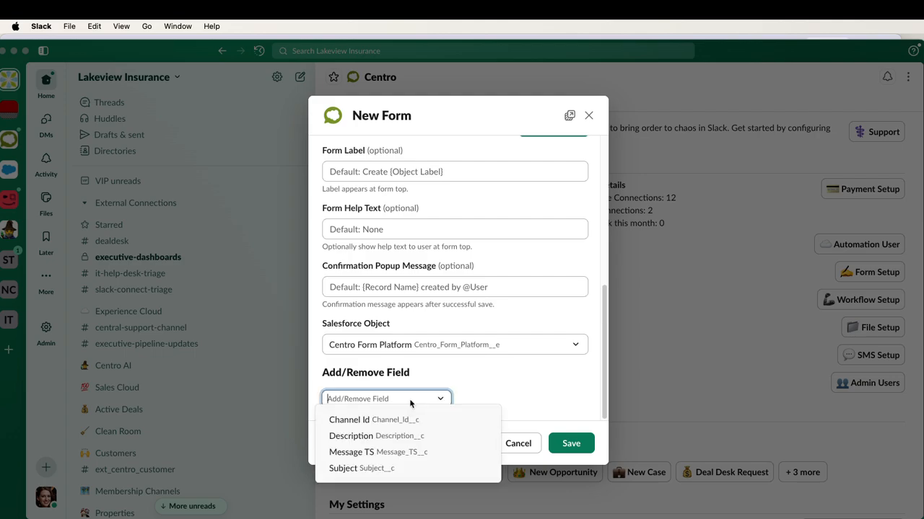
click(401, 469)
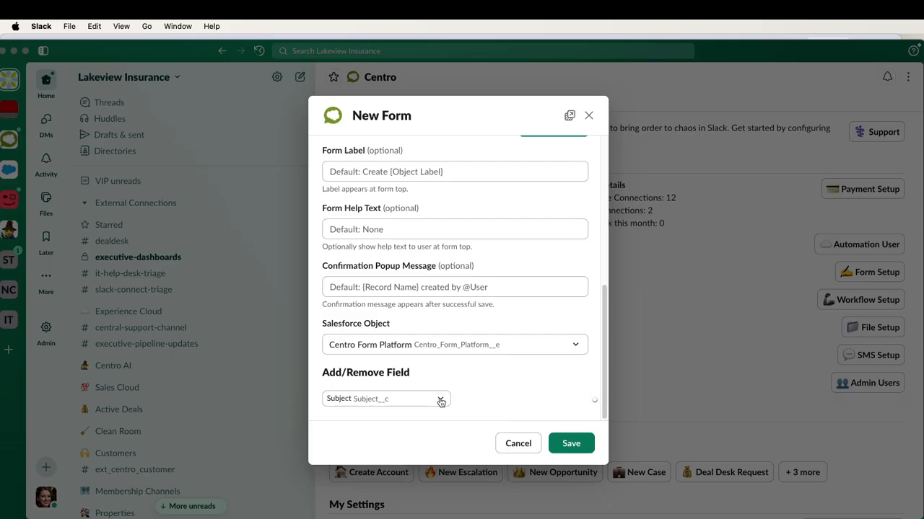
scroll(523, 398, down, 1)
scroll(523, 398, down, 3)
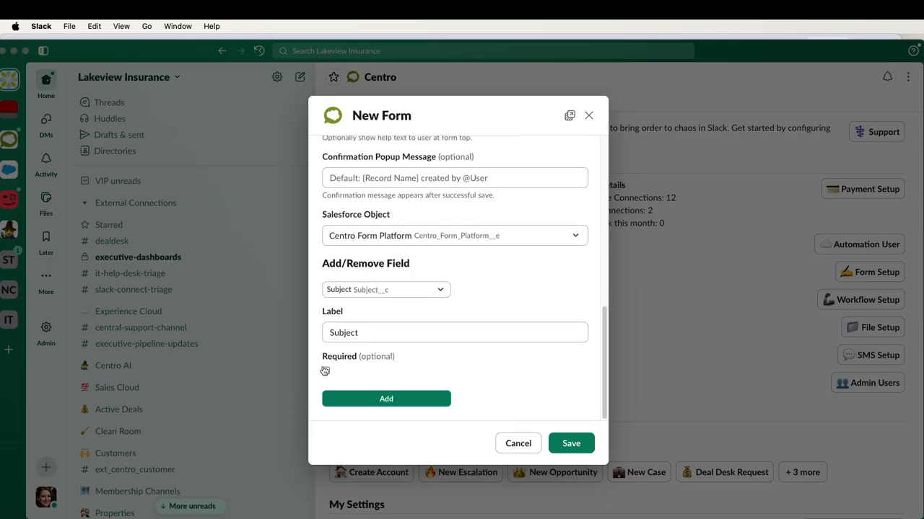
click(325, 371)
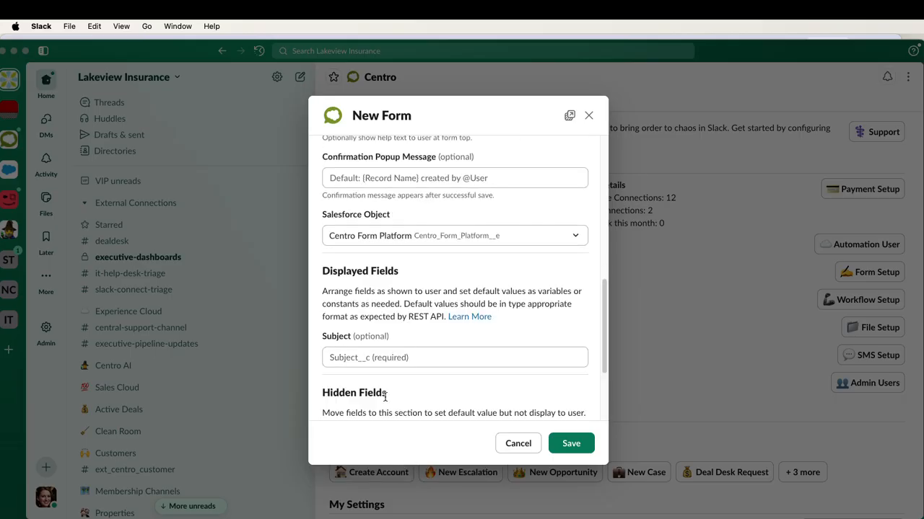
- Add the Description field to the form as an optional field below Subject
click(388, 354)
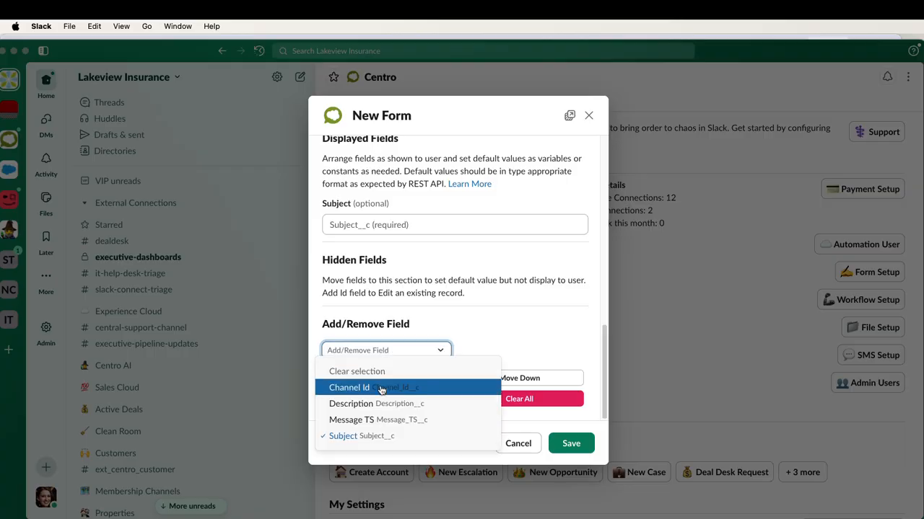
click(393, 402)
scroll(409, 364, down, 2)
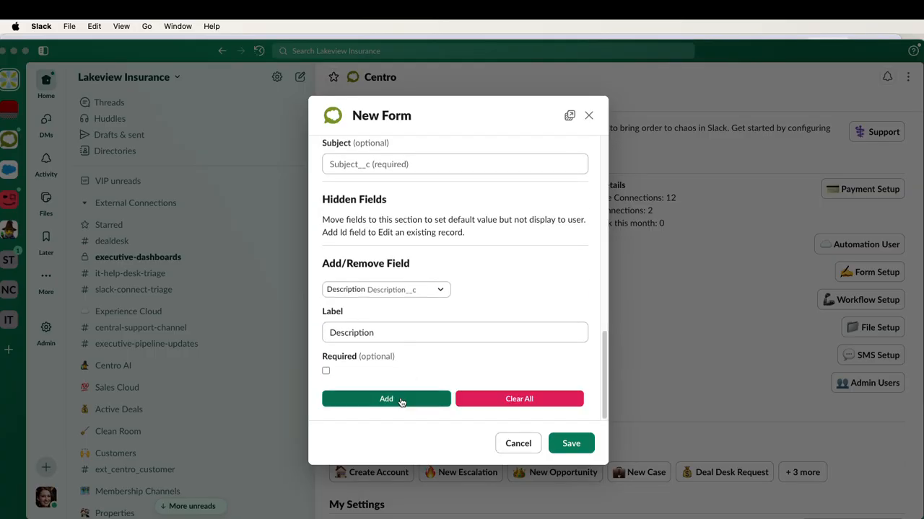
click(400, 402)
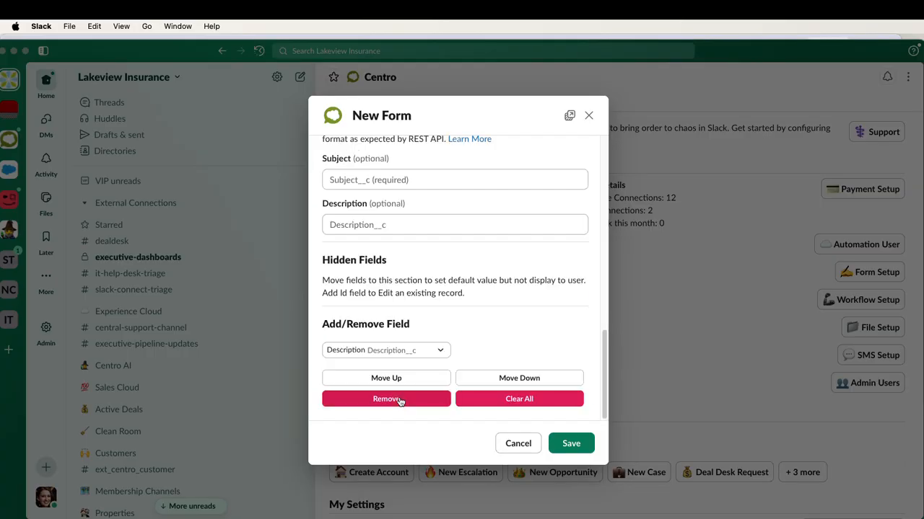
- Add the Message TS and Channel Id fields to the form, both as optional fields
click(399, 352)
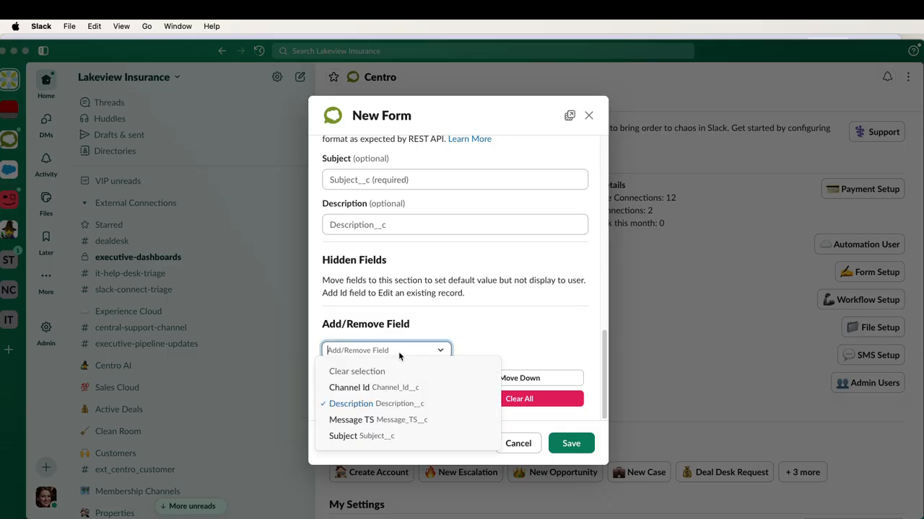
click(376, 420)
scroll(390, 395, down, 2)
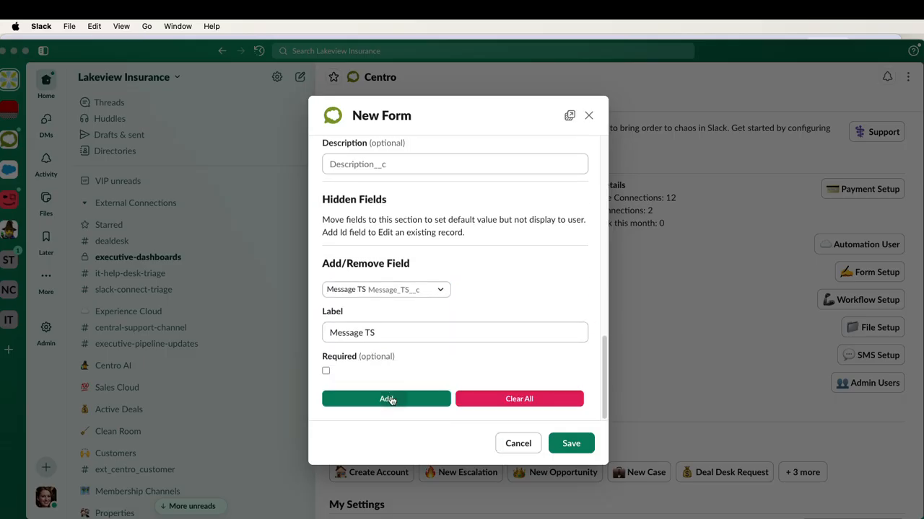
click(388, 400)
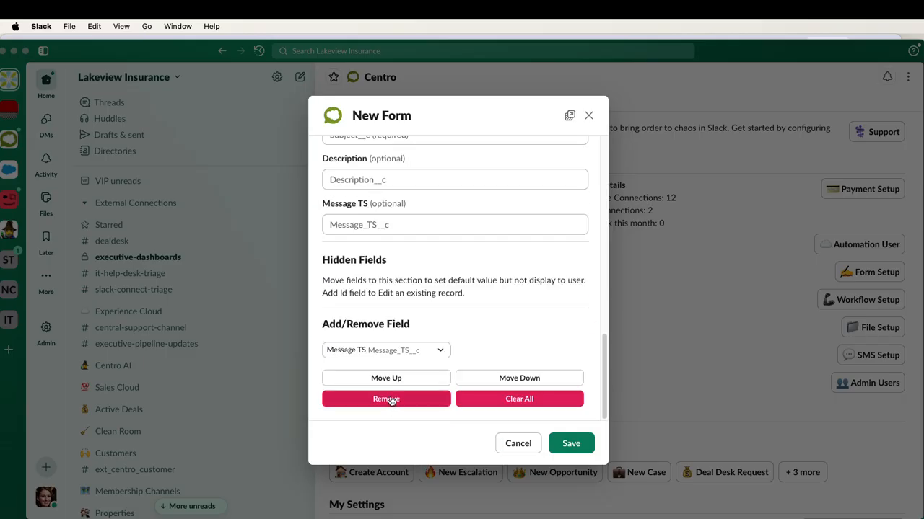
click(402, 350)
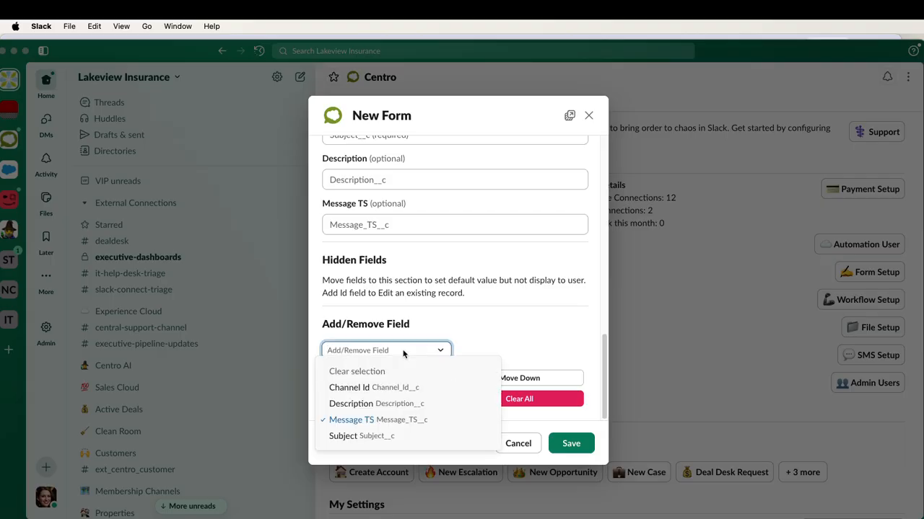
click(384, 389)
scroll(439, 306, down, 2)
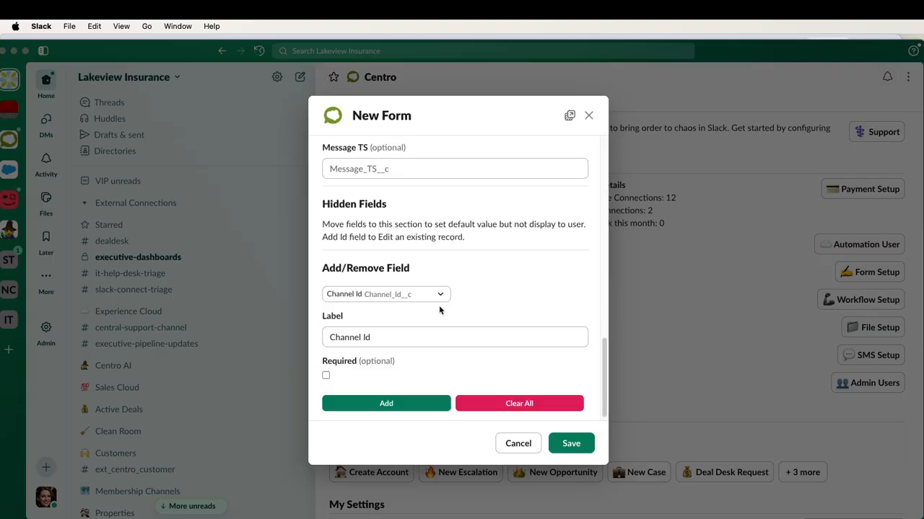
click(409, 404)
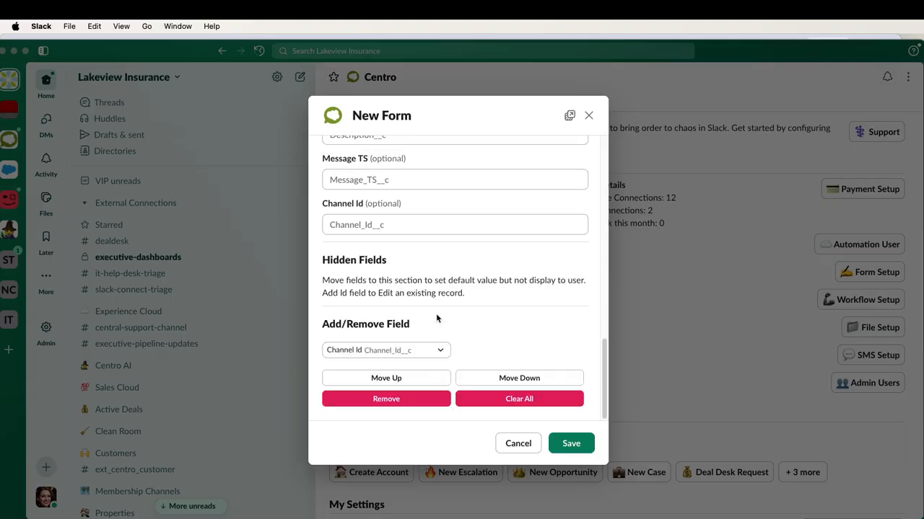
- Shift Message TS and Channel Id down into the hidden fields and give Message TS the default value [[messagets]]
click(527, 380)
click(527, 379)
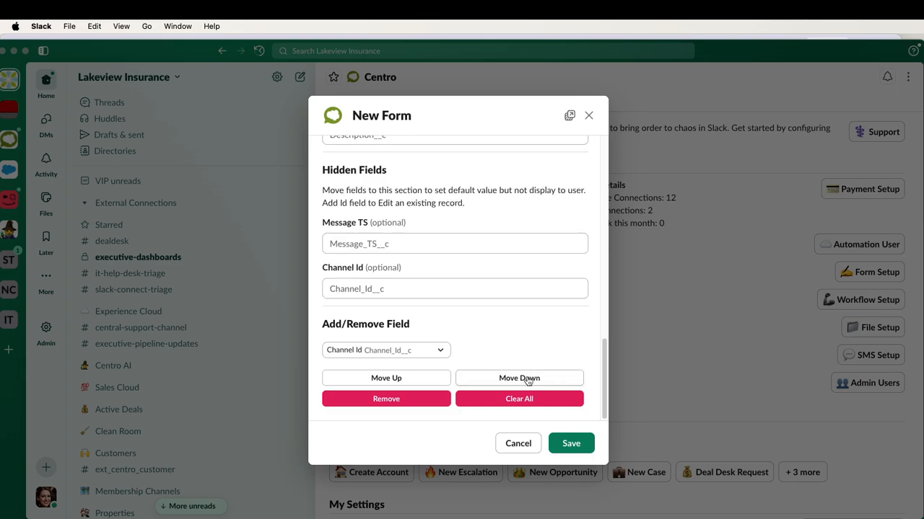
click(364, 245)
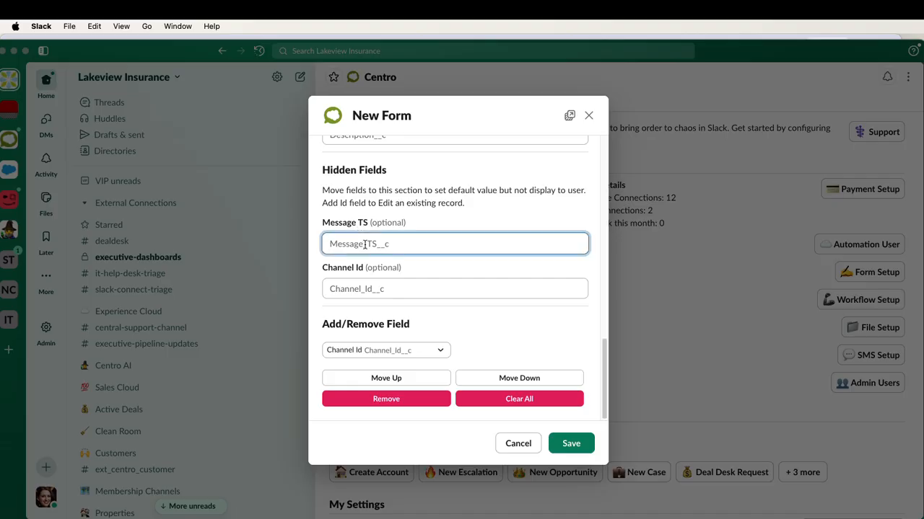
text([[messagets]]])
- Set the default value of the hidden Channel Id field to [[channelid]]
click(356, 288)
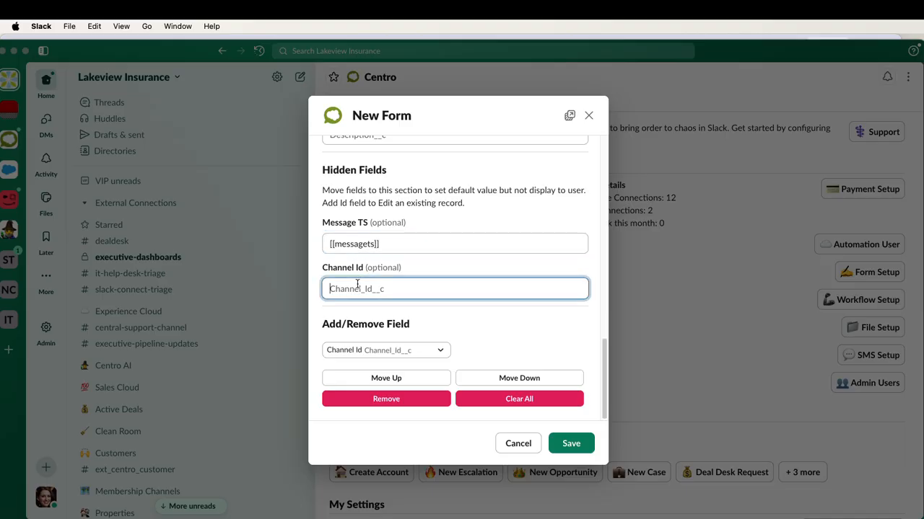
text([[channelid]])
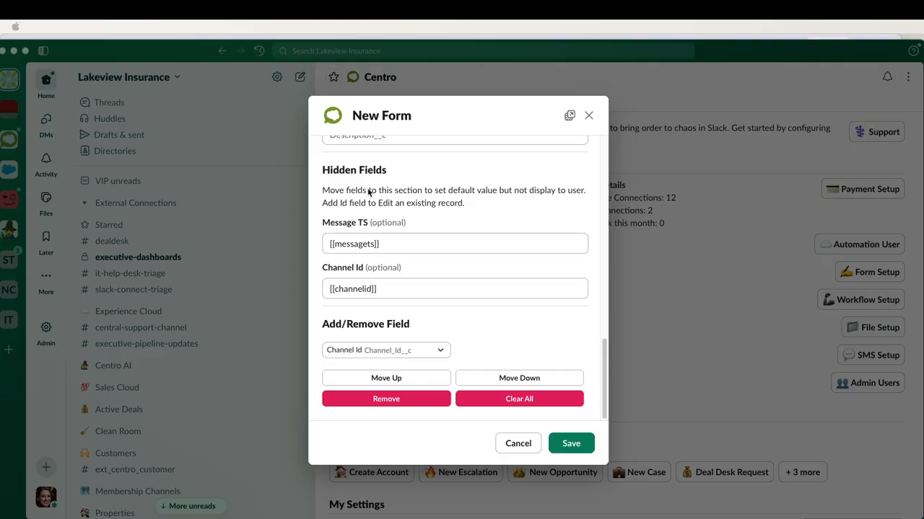
- Correct the hidden Message TS field's default value to [[message_ts]] and save the form
click(365, 246)
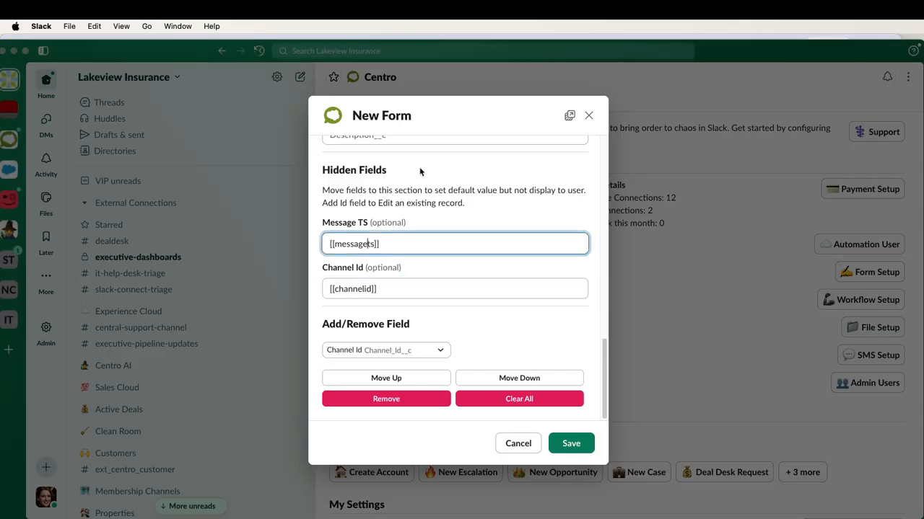
text(_)
click(476, 342)
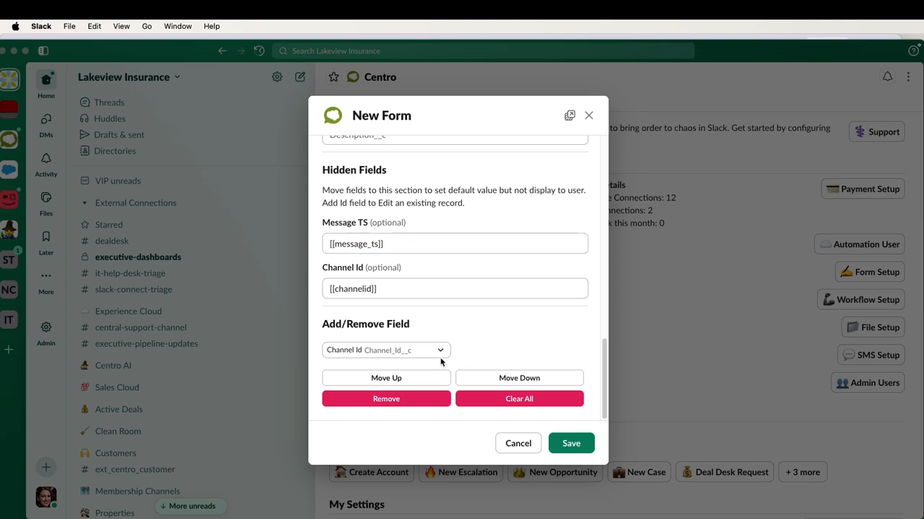
scroll(455, 182, up, 3)
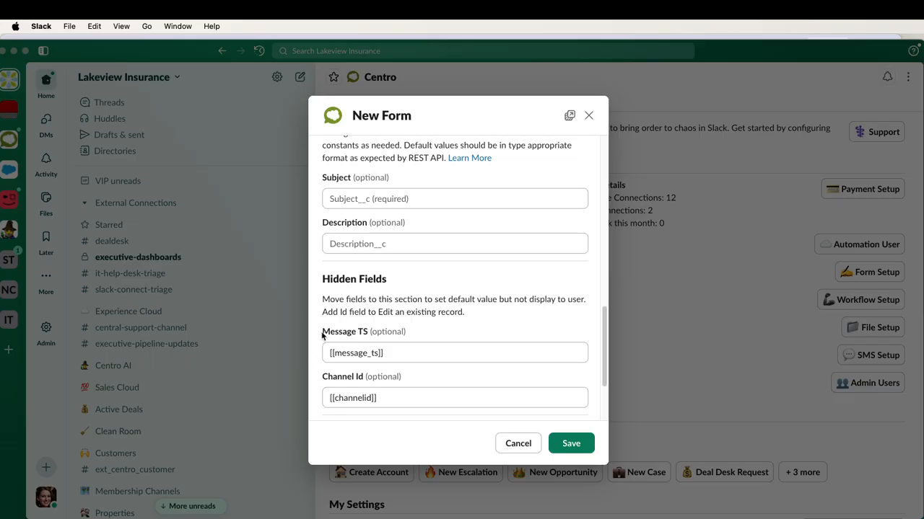
click(571, 444)
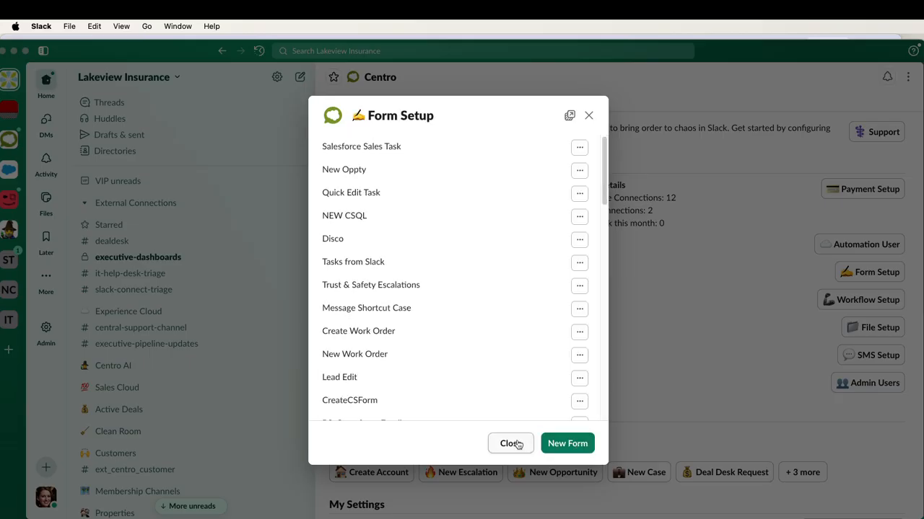
- Leave the form list and open the workflow triggers for emoji reactions made globally on any message in any channel
click(512, 444)
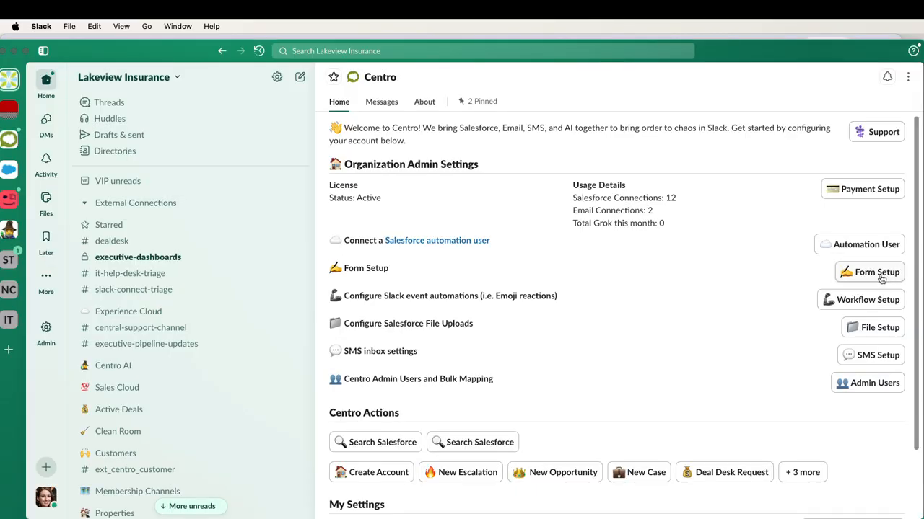
click(873, 299)
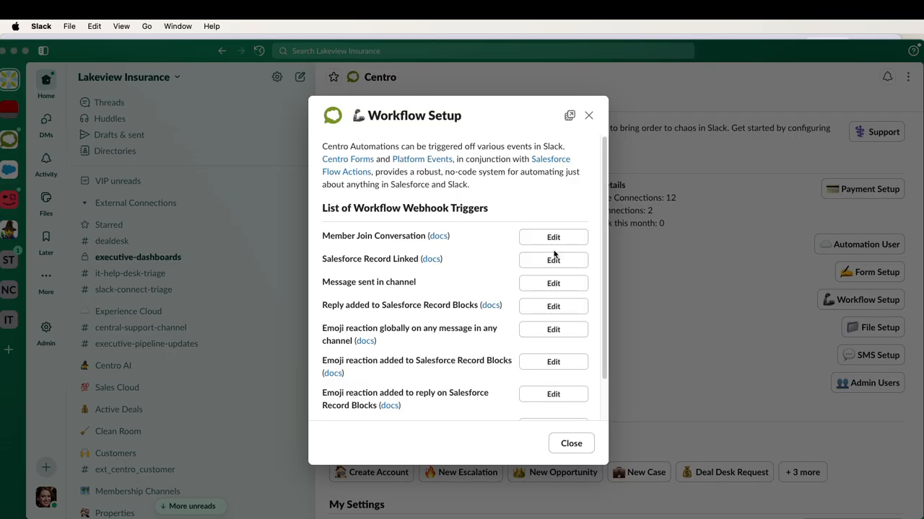
click(551, 336)
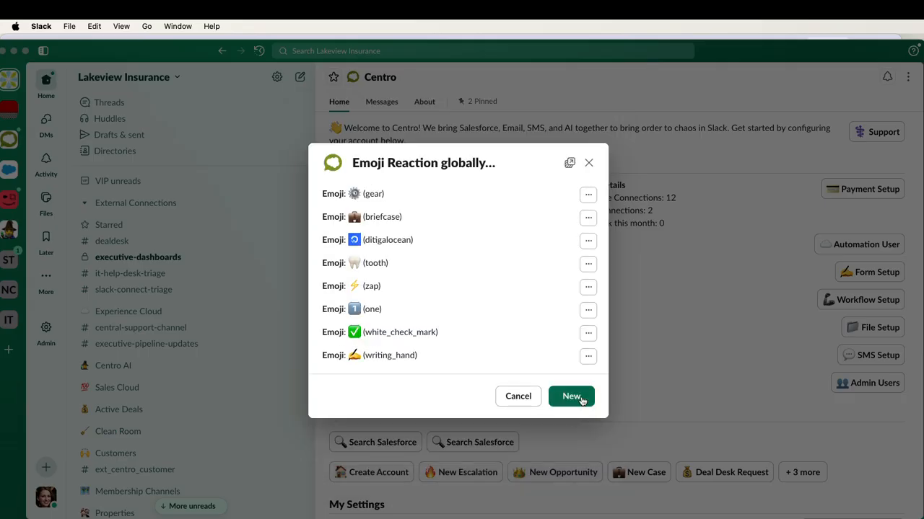
- Try to add a new global emoji reaction trigger named one that shows the Case Platform Event form
click(581, 399)
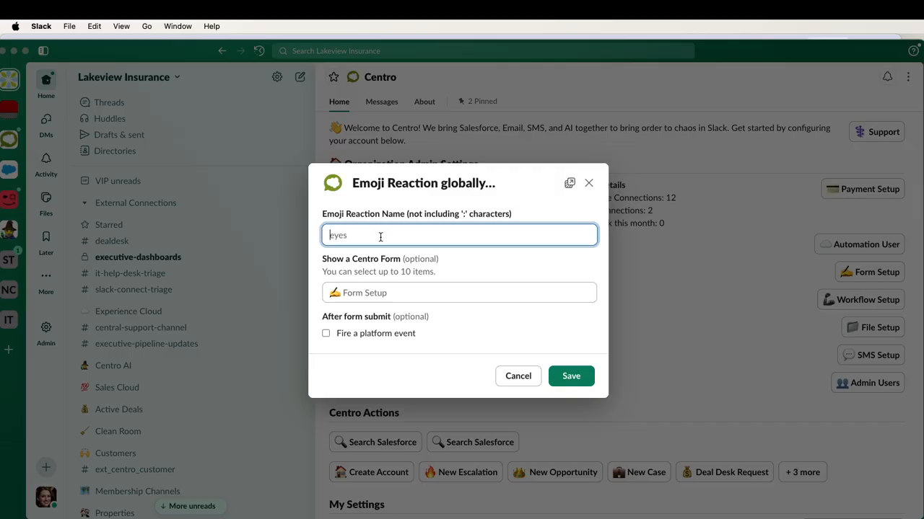
text(one)
click(386, 295)
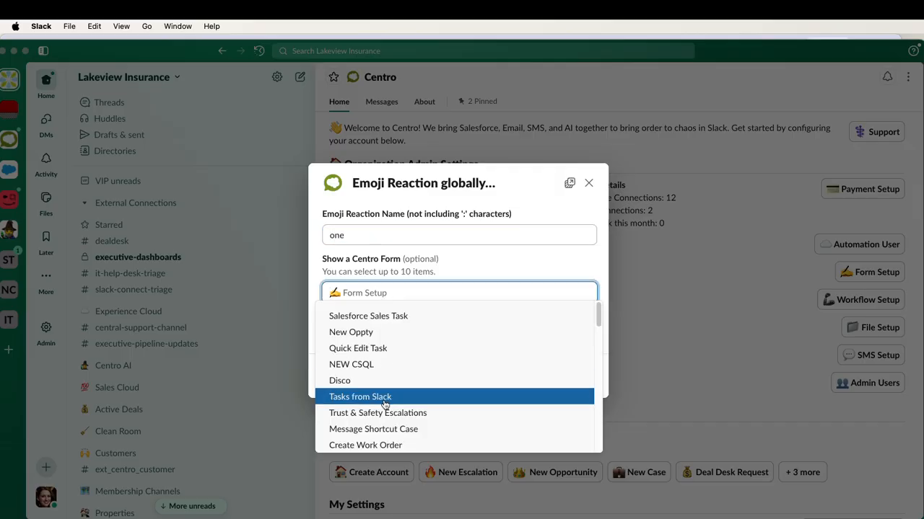
scroll(389, 415, down, 5)
click(396, 440)
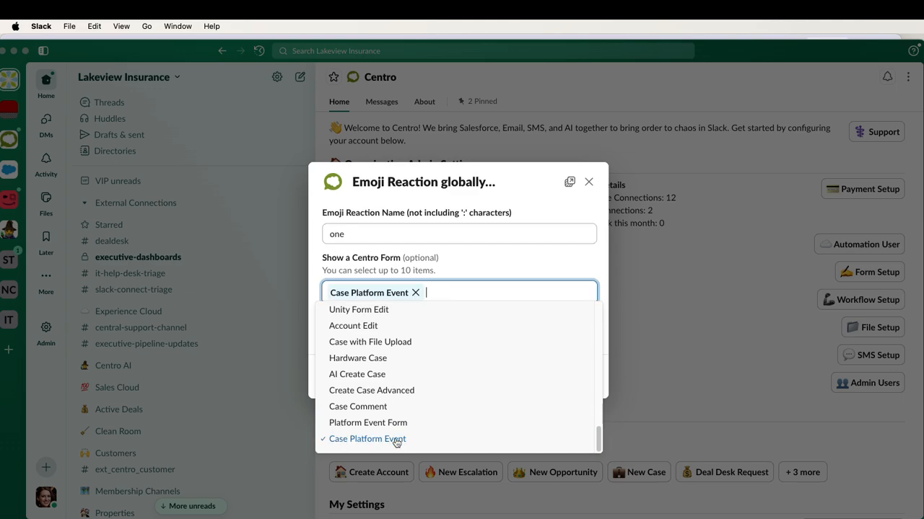
click(495, 270)
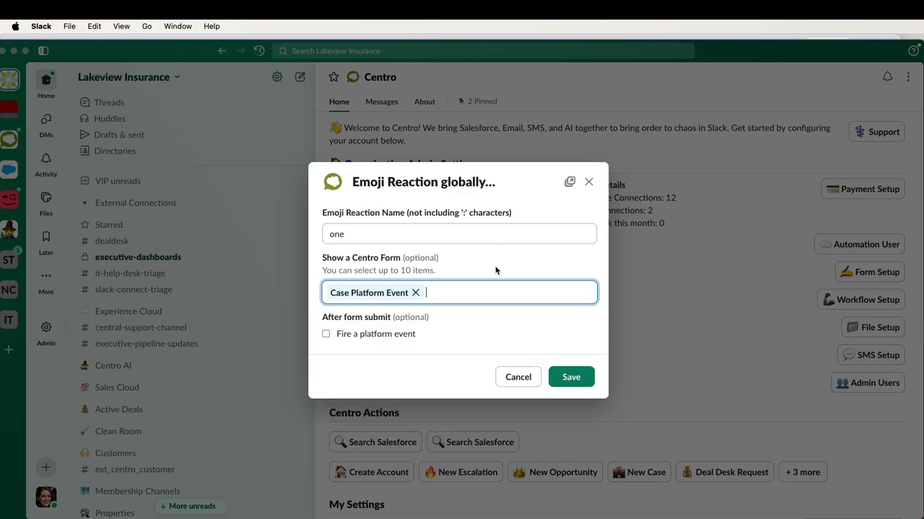
click(581, 376)
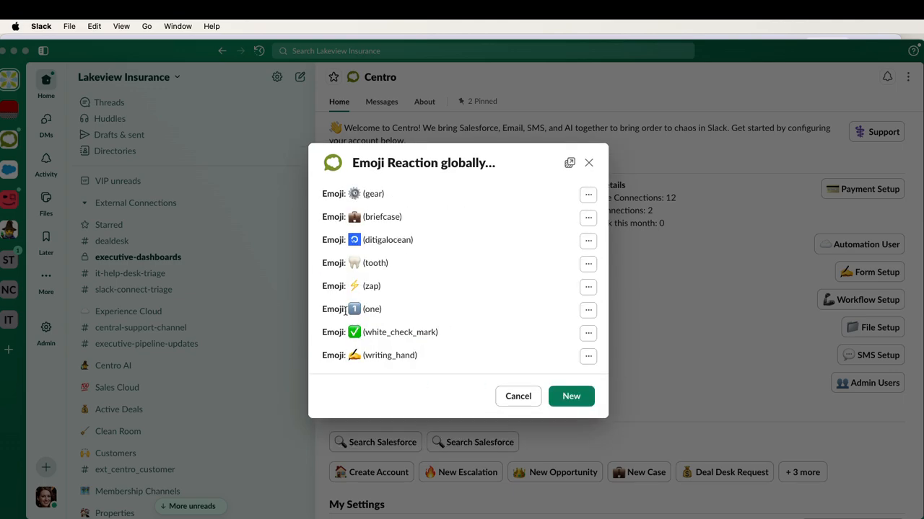
- Edit the existing emoji trigger one, replacing its New Oppty form with Case Platform Event, and save it
click(589, 311)
click(598, 337)
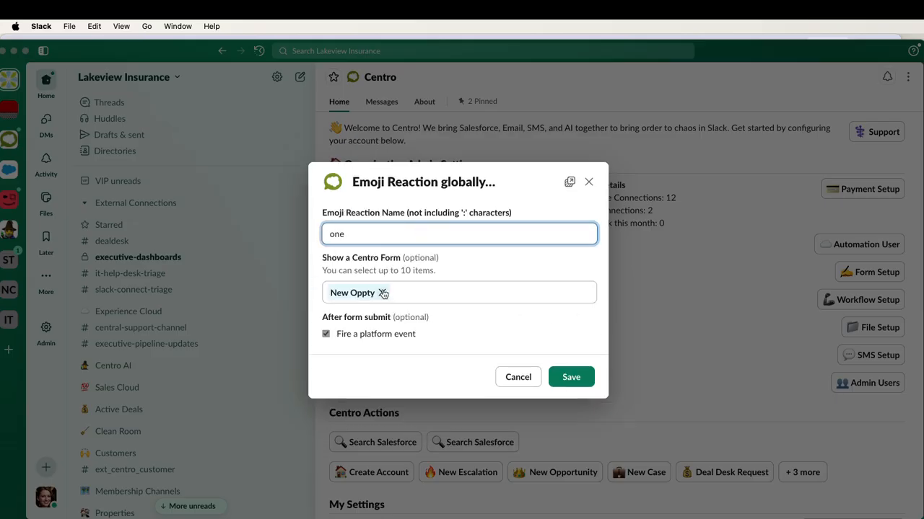
click(383, 293)
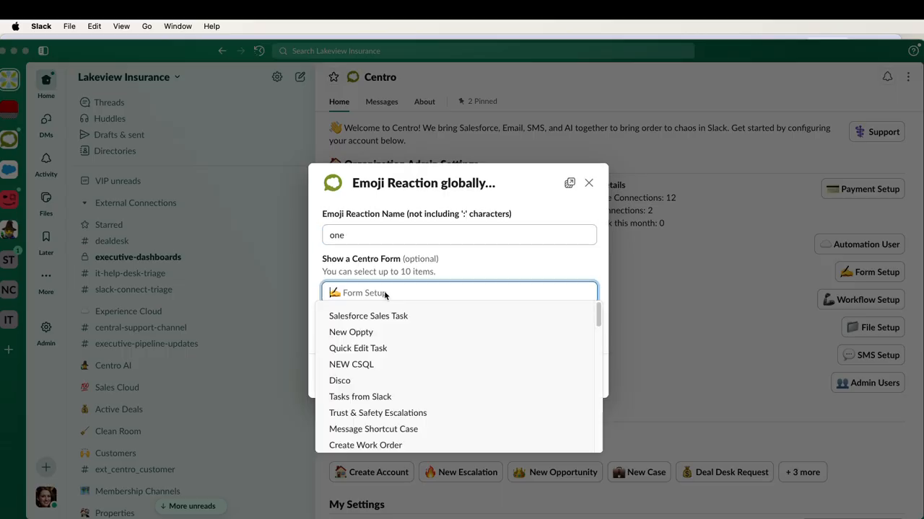
scroll(390, 408, down, 10)
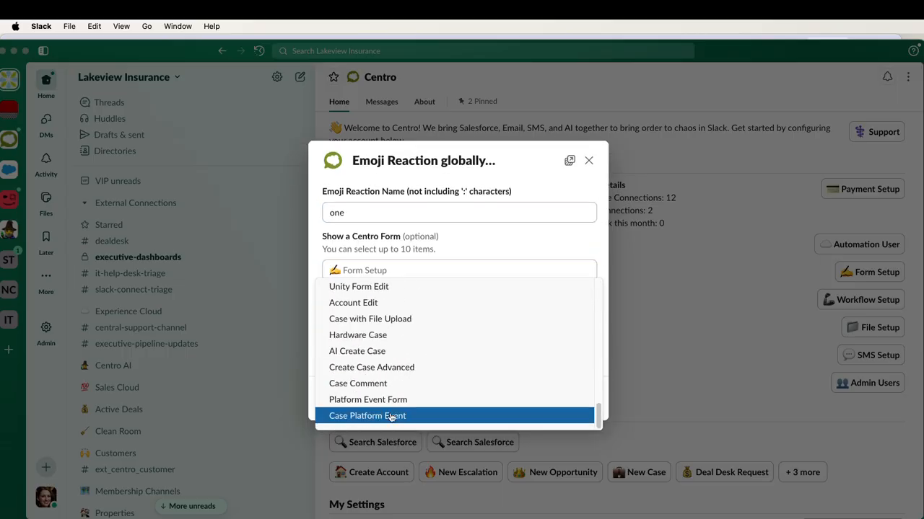
click(392, 415)
click(575, 242)
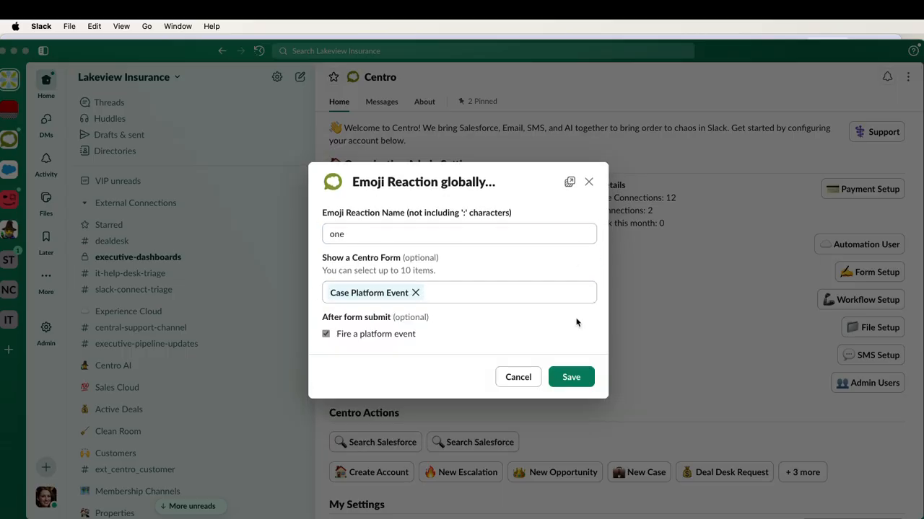
click(577, 378)
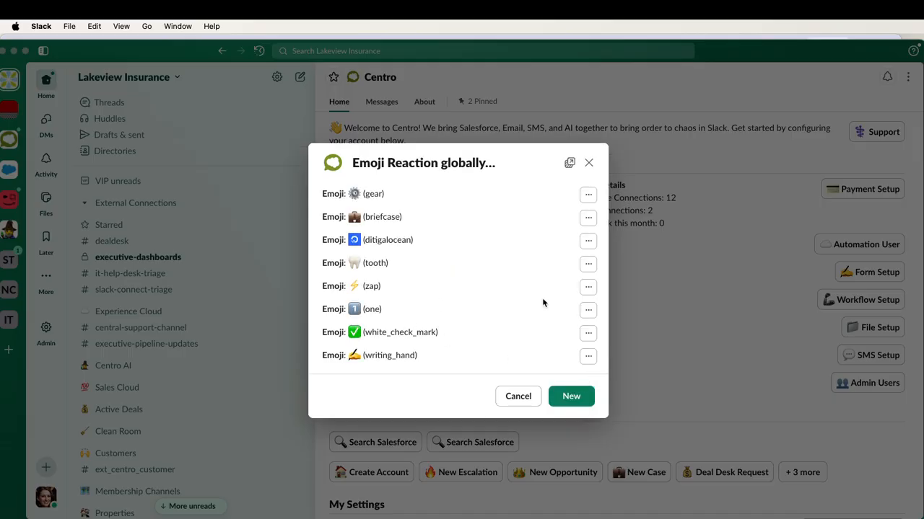
- Reopen the emoji trigger one to check its assigned form, and close the workflow setup
click(588, 310)
click(593, 334)
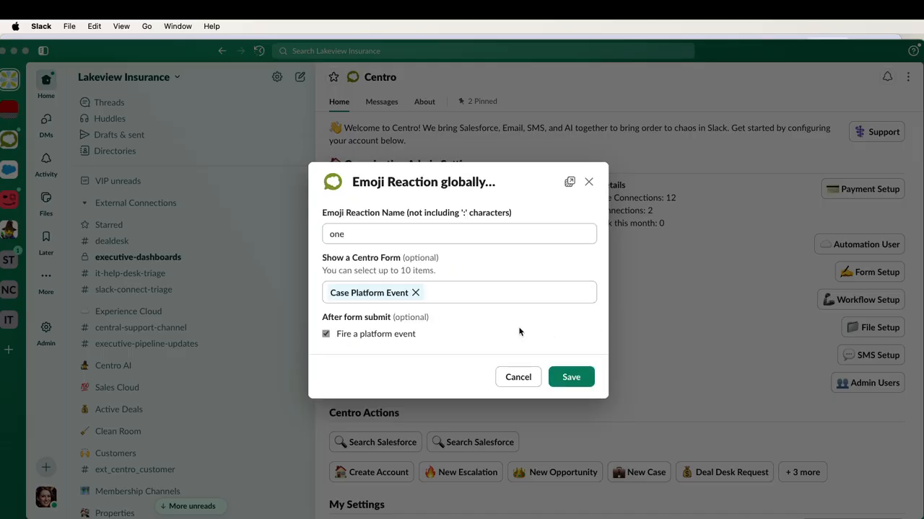
click(588, 182)
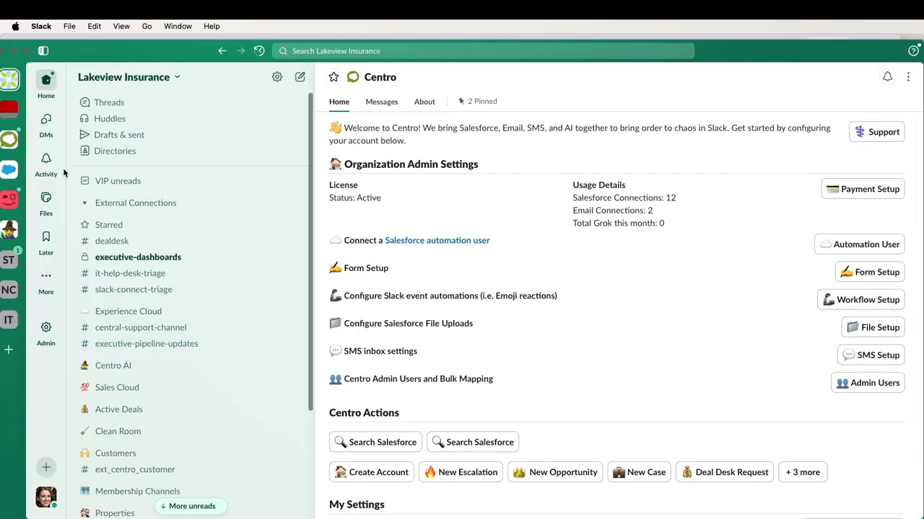
- Post the test message "Words" in the it-help-desk-triage channel
click(151, 275)
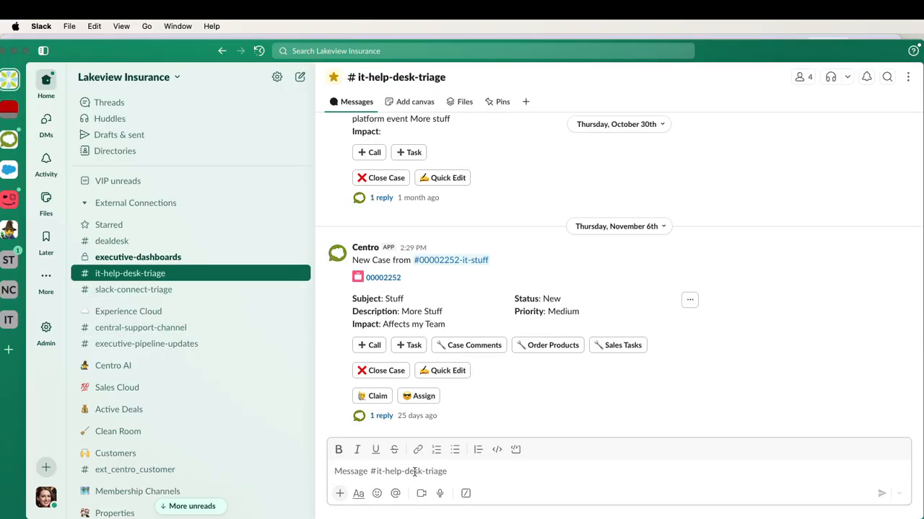
text(Words)
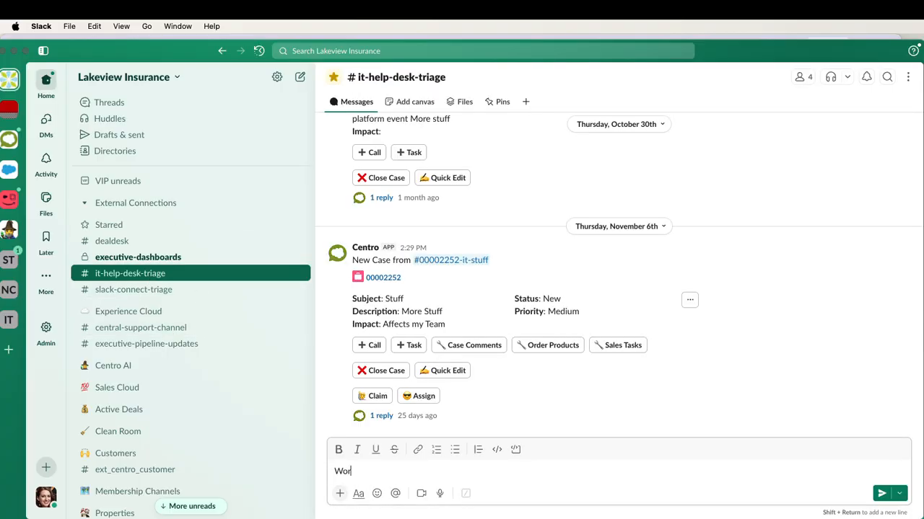
key(Return)
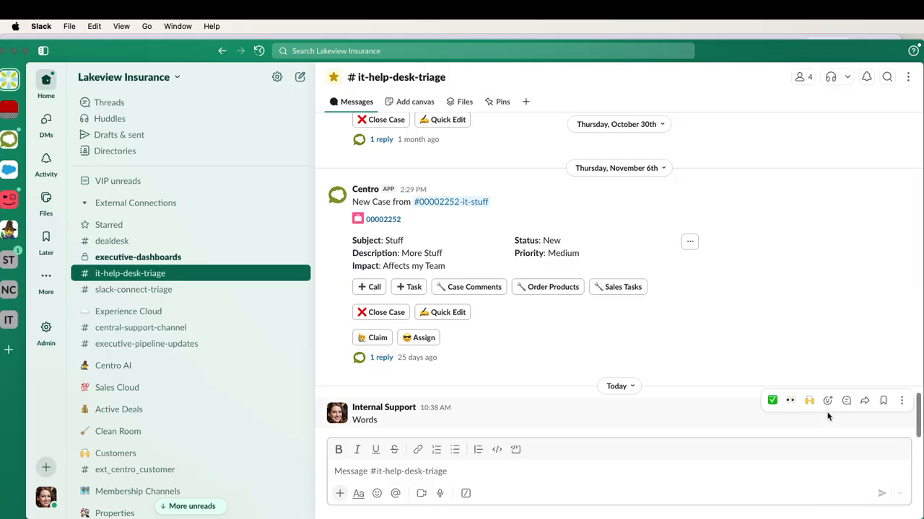
click(902, 400)
click(785, 500)
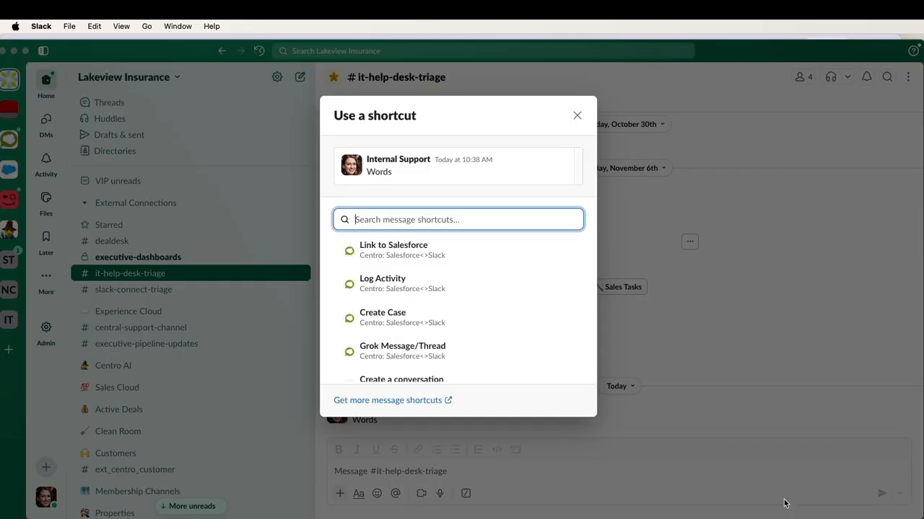
click(578, 115)
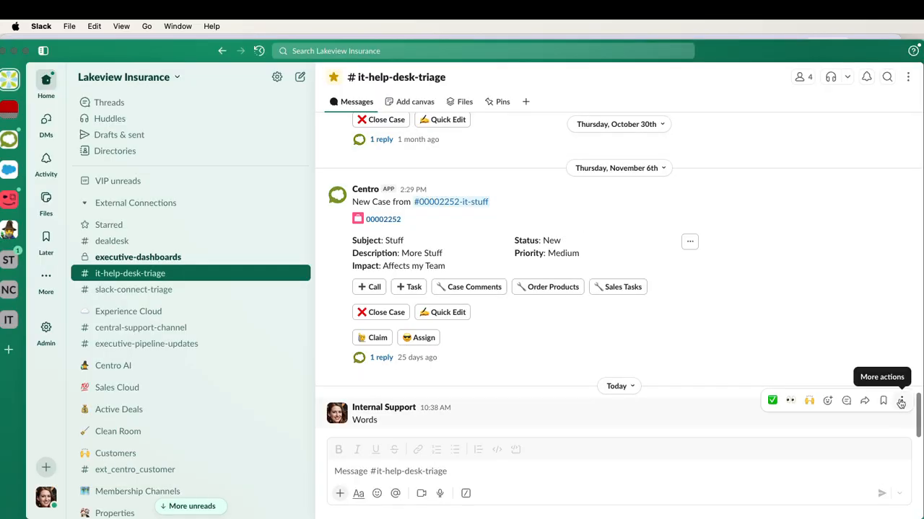
- React to the "Words" message with the one emoji and open the form that Centro offers
click(828, 400)
text(i)
key(BackSpace)
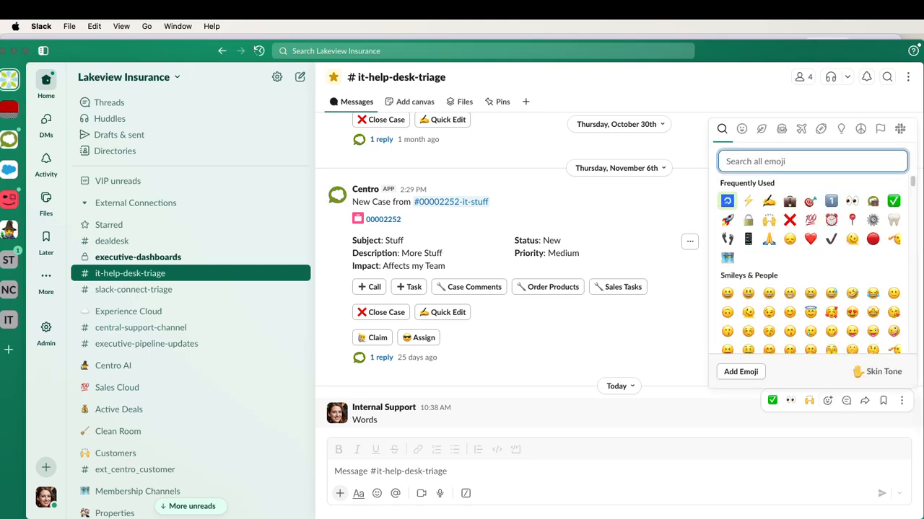
text(one)
click(727, 201)
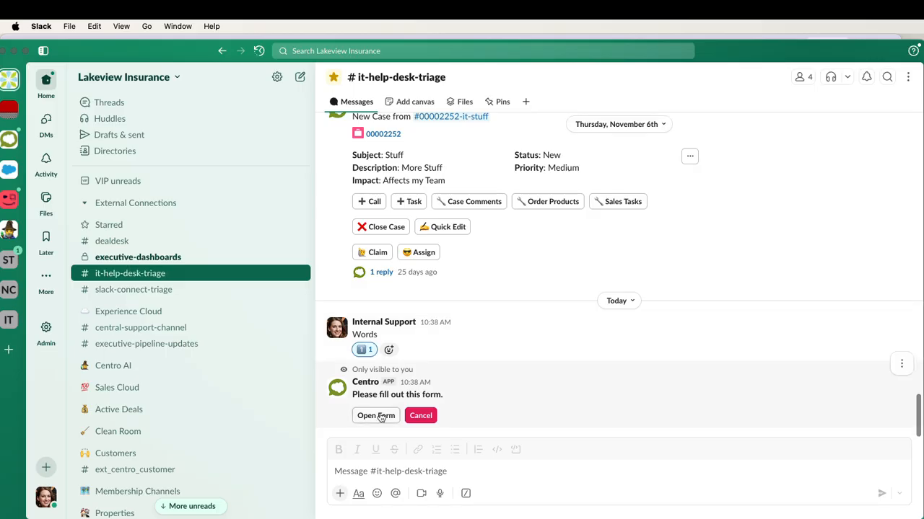
click(375, 414)
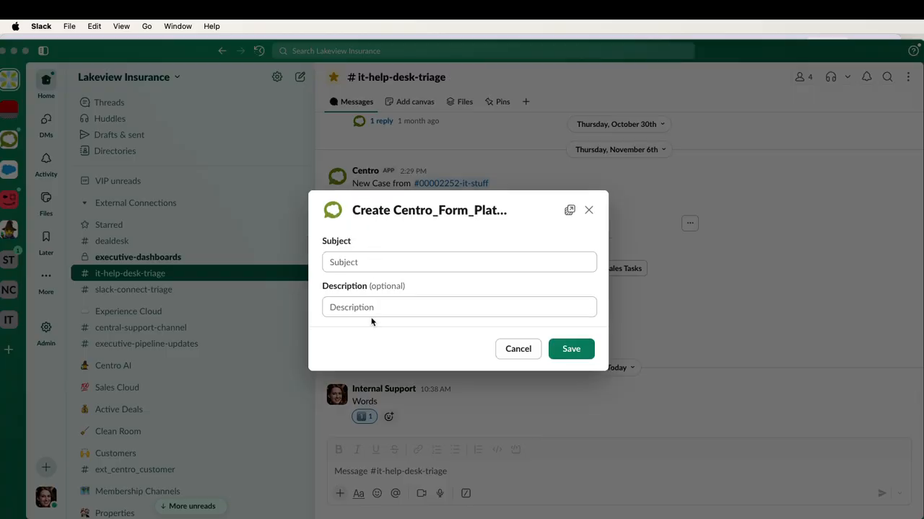